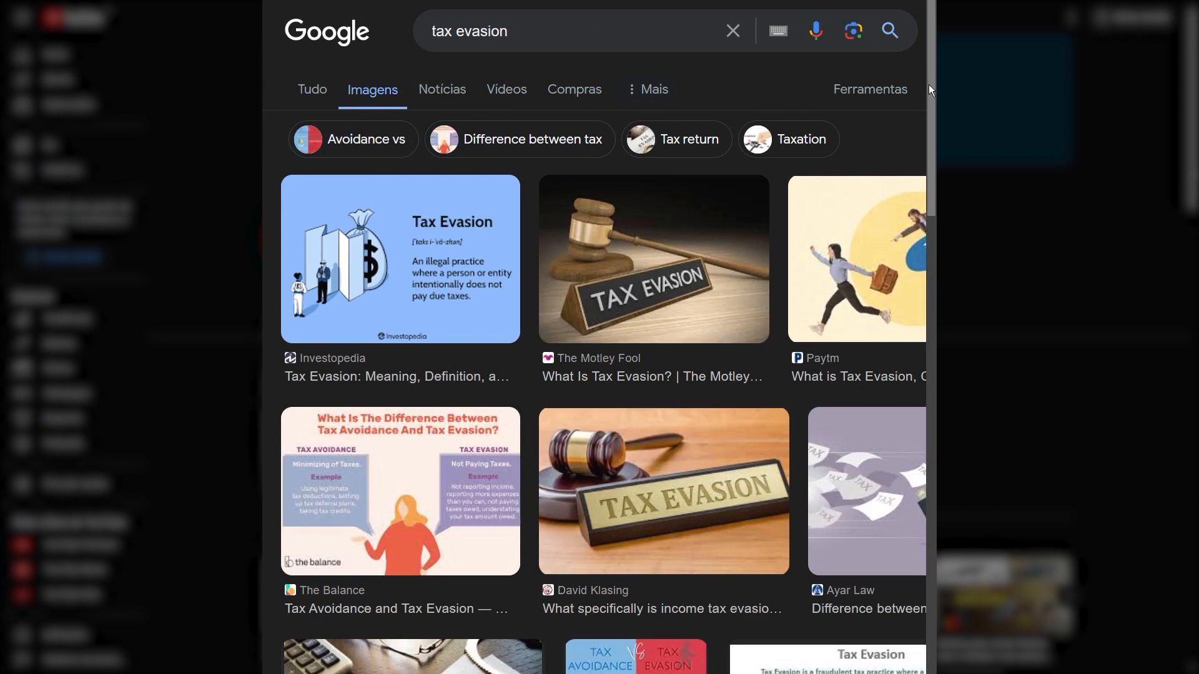
scroll(597, 338, "down", 5)
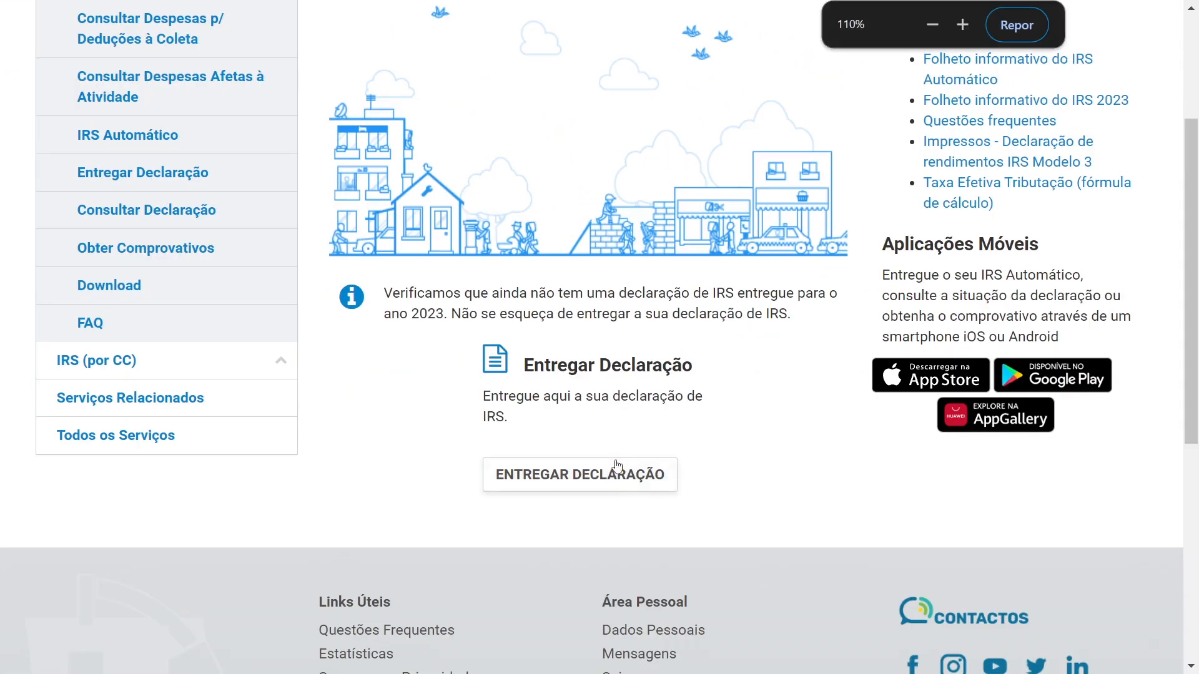
key("ctrl+plus")
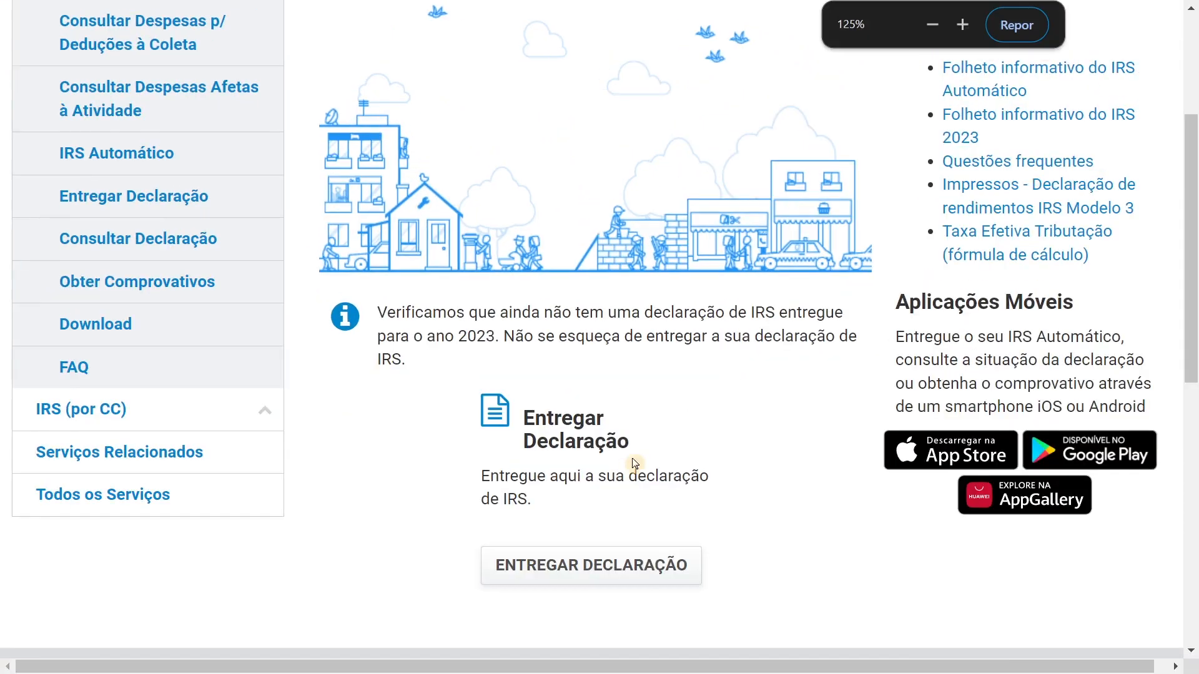
scroll(632, 477, "down", 2)
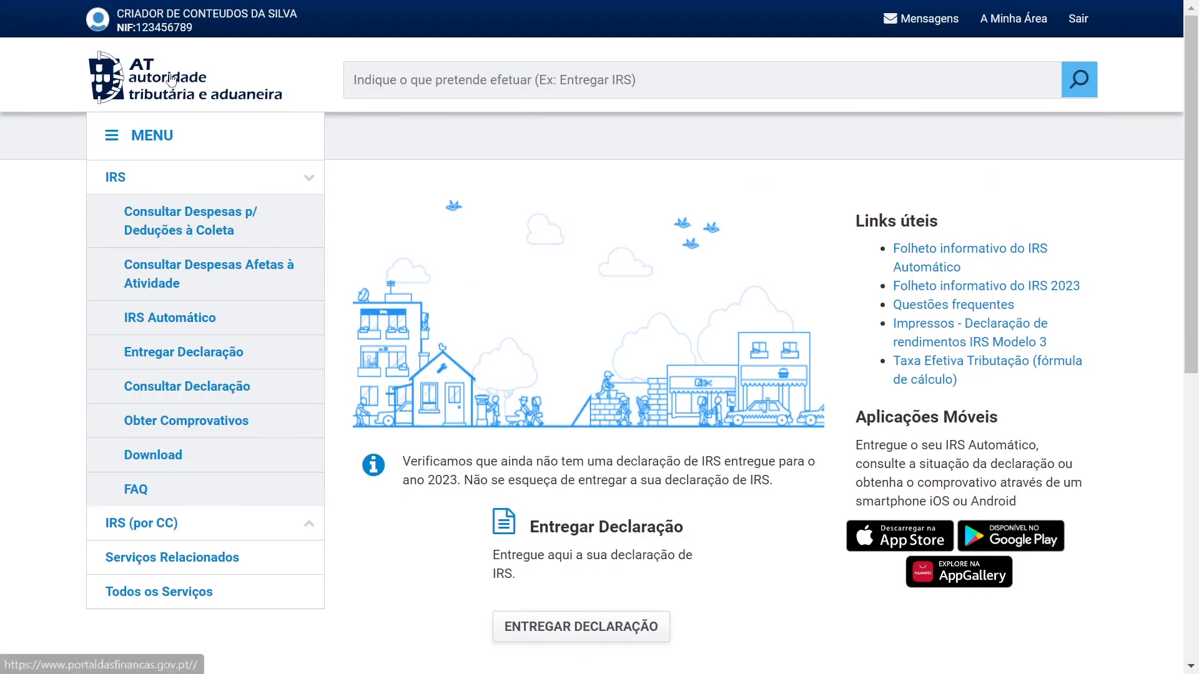
key("ctrl+plus")
key("ctrl+plus")
key("ctrl+plus")
key("ctrl+plus")
key("ctrl+plus")
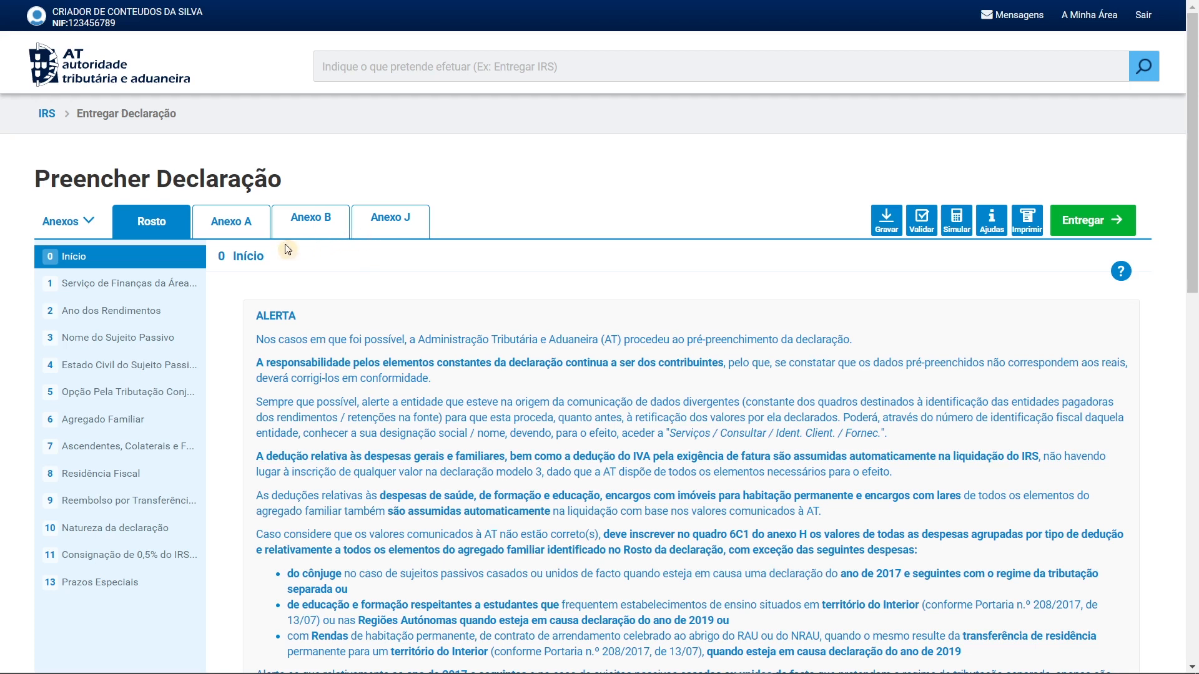
Open the declaration's list of annexes and its option for adding another annex.
left_click(68, 221)
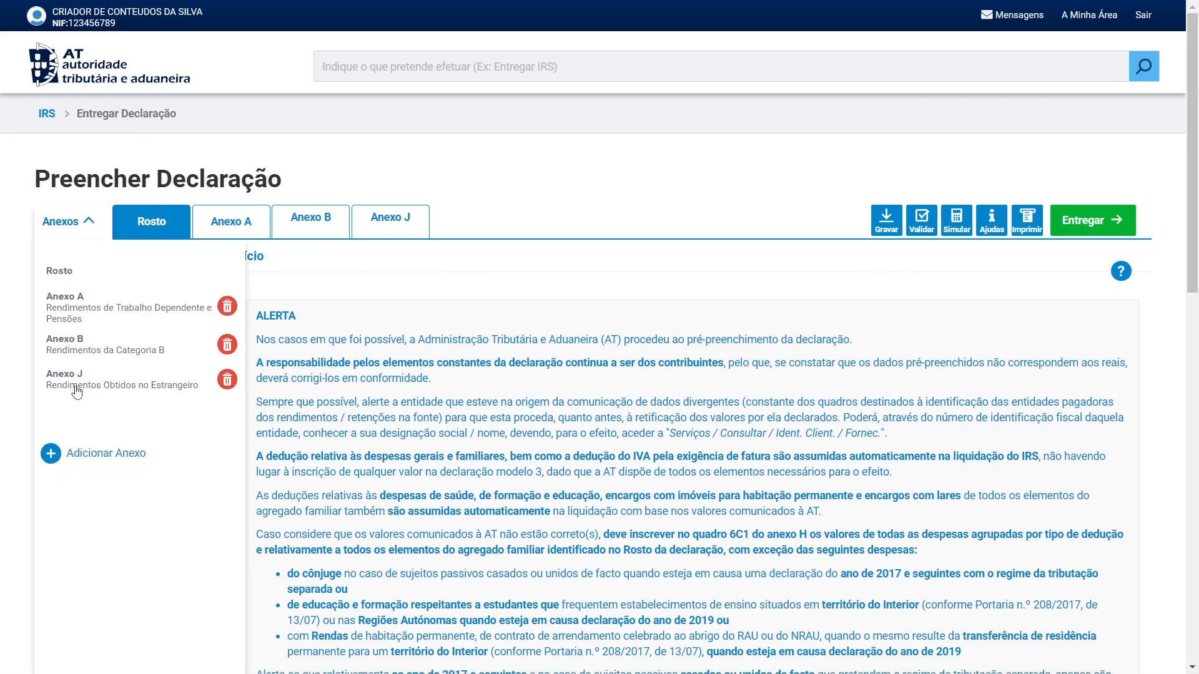
left_click(95, 461)
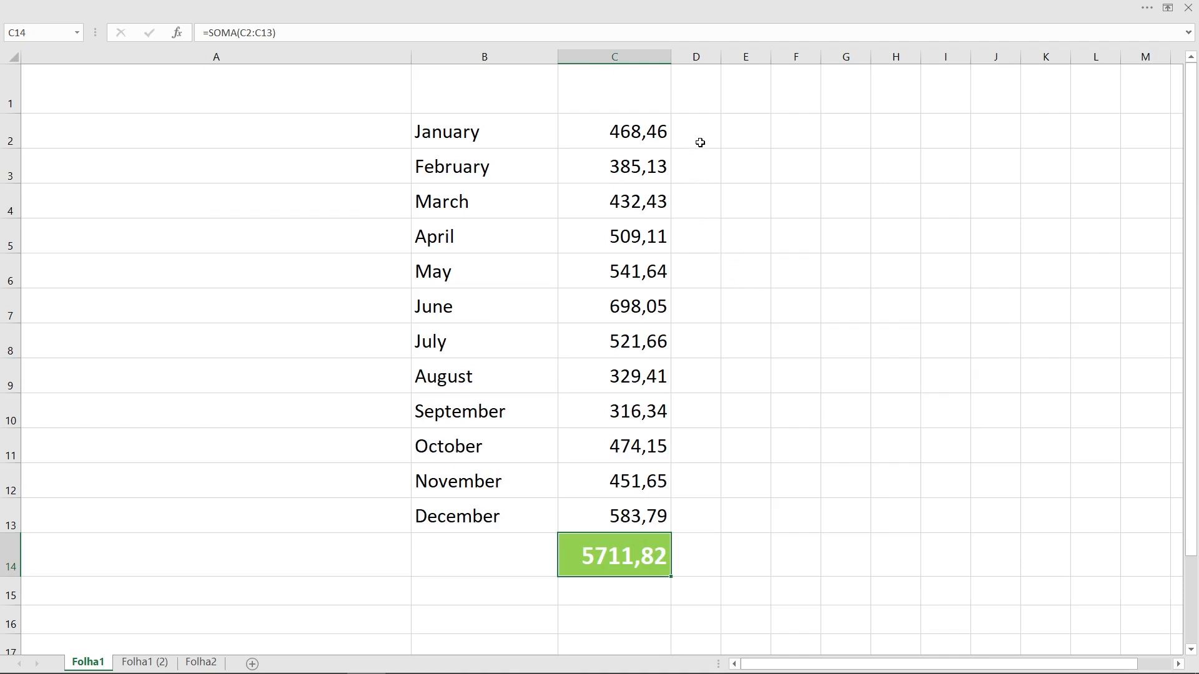
Switch to the Excel spreadsheet and review the monthly amounts for January to December in C2:C13.
left_click_drag(635, 131, 609, 516)
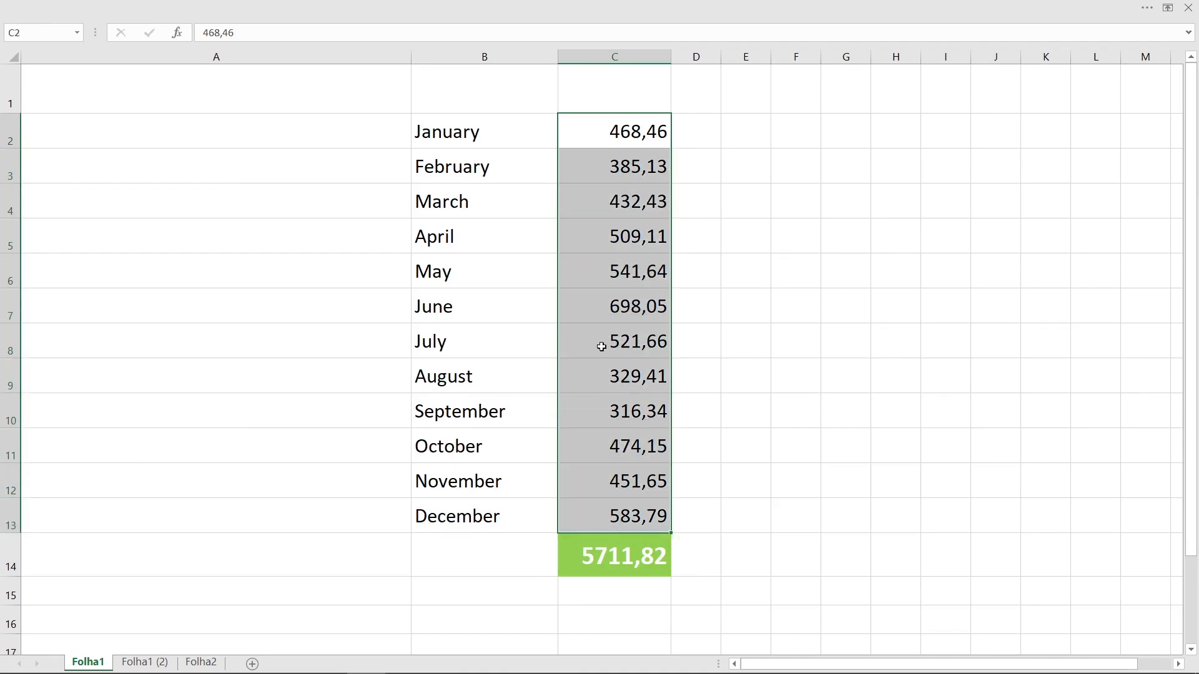
left_click(646, 132)
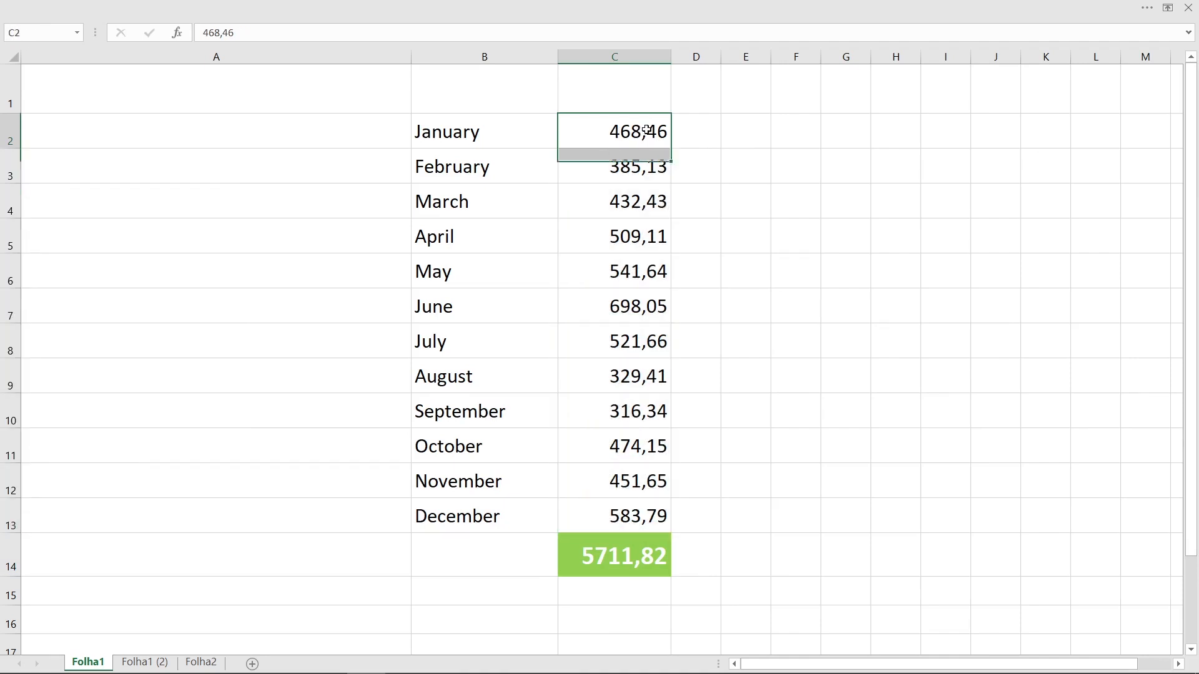
left_click(638, 166)
left_click(640, 201)
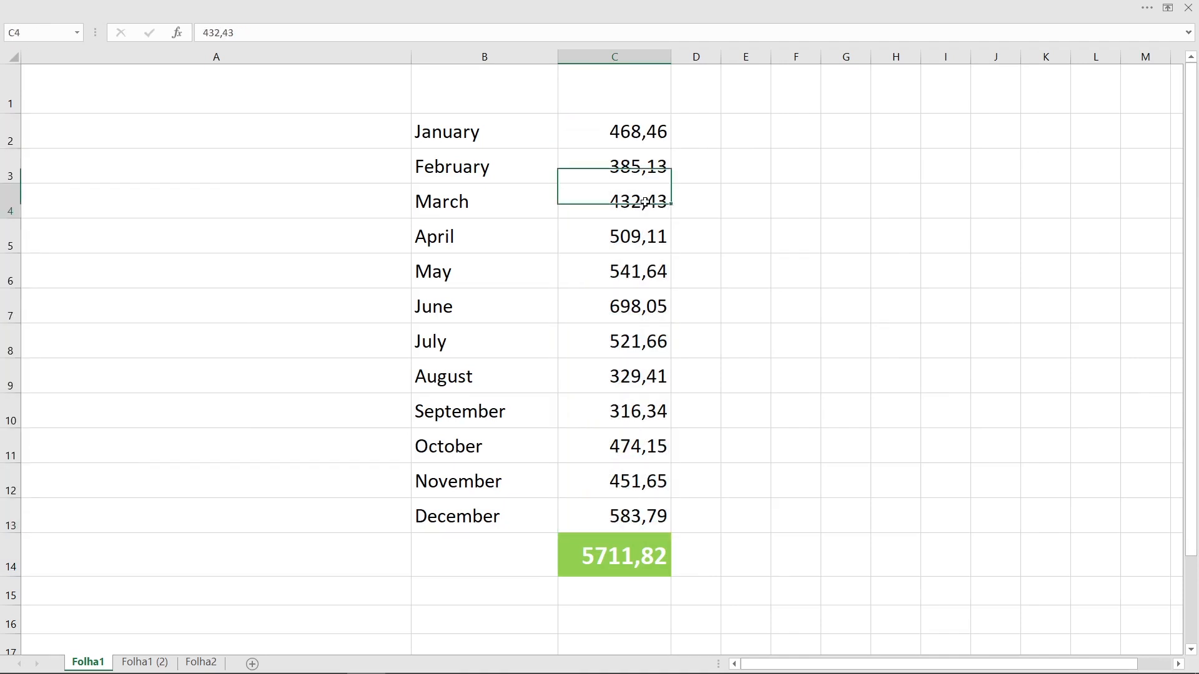
left_click(647, 133)
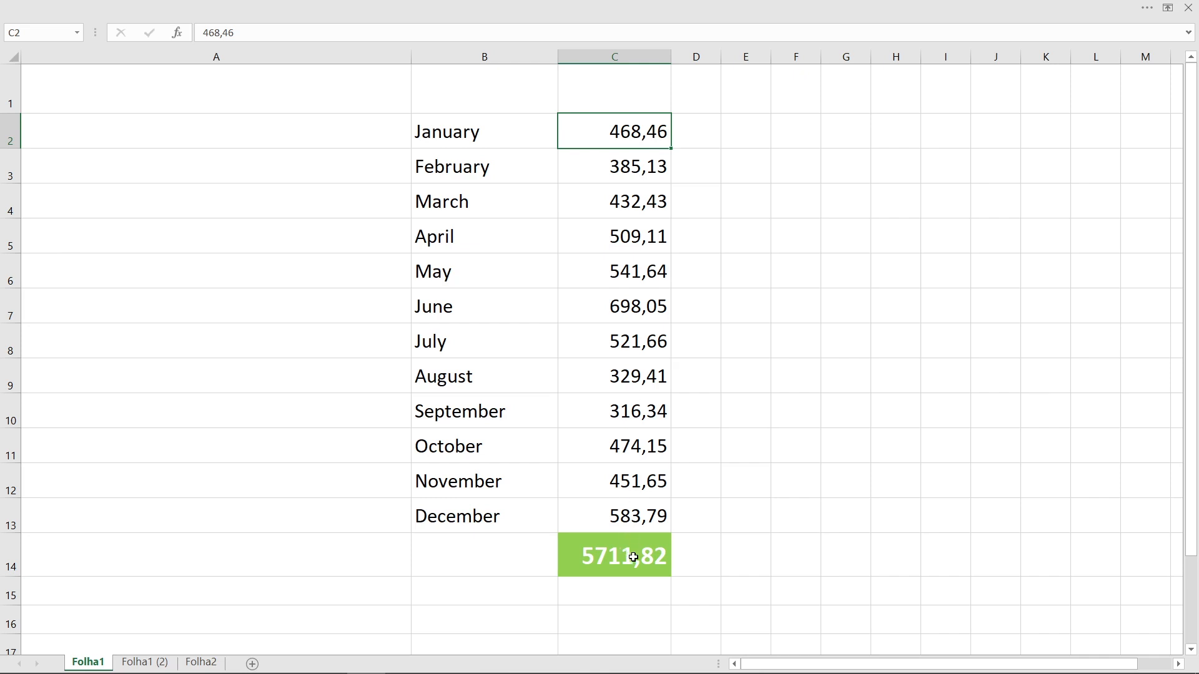
left_click_drag(629, 527, 621, 131)
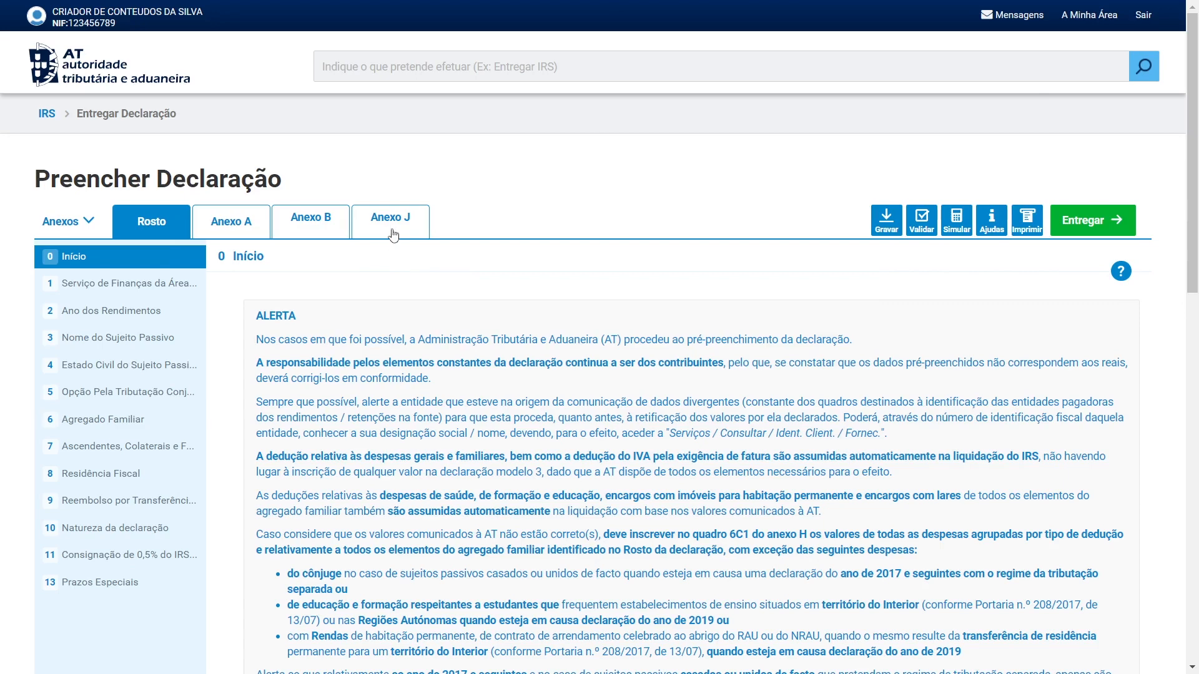
Add line 601 with income code B04 to table 6A, business and professional income, of Anexo J in the IRS declaration.
left_click(393, 235)
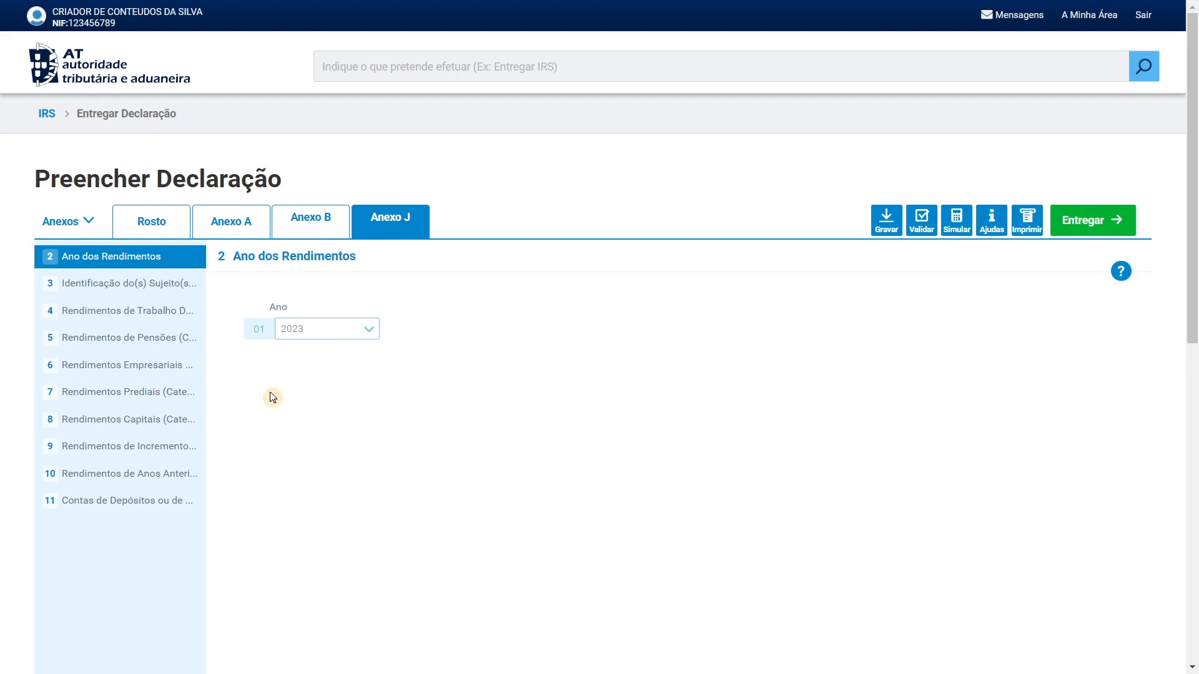
left_click(84, 370)
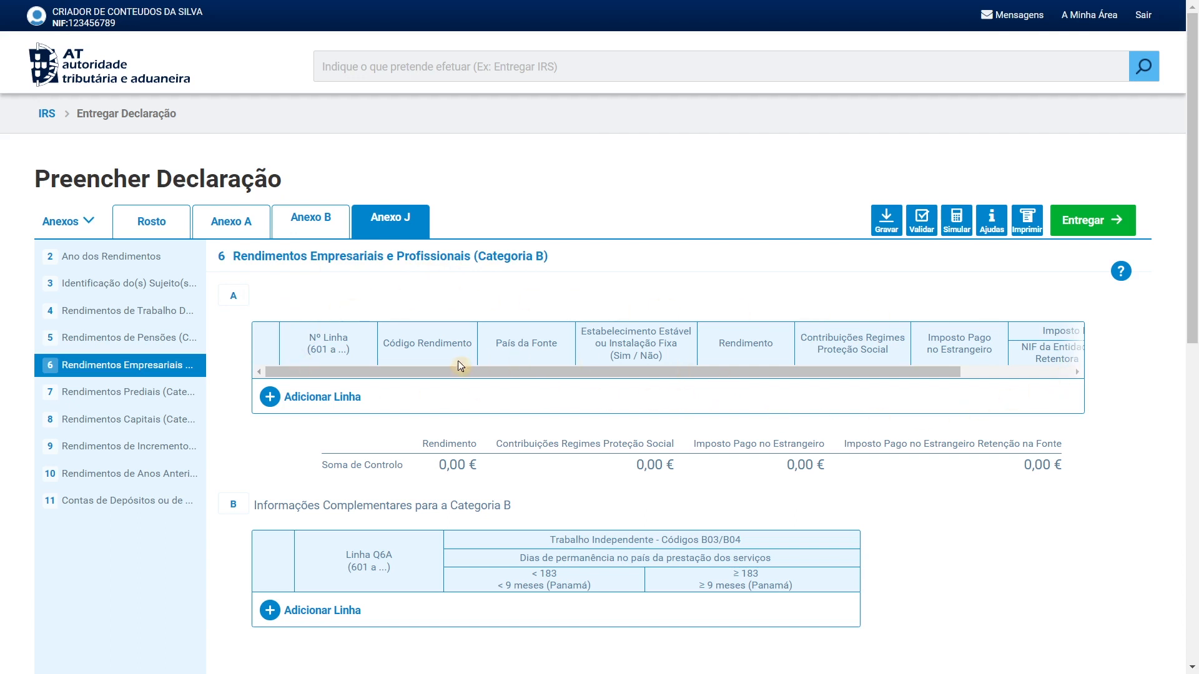
left_click(308, 400)
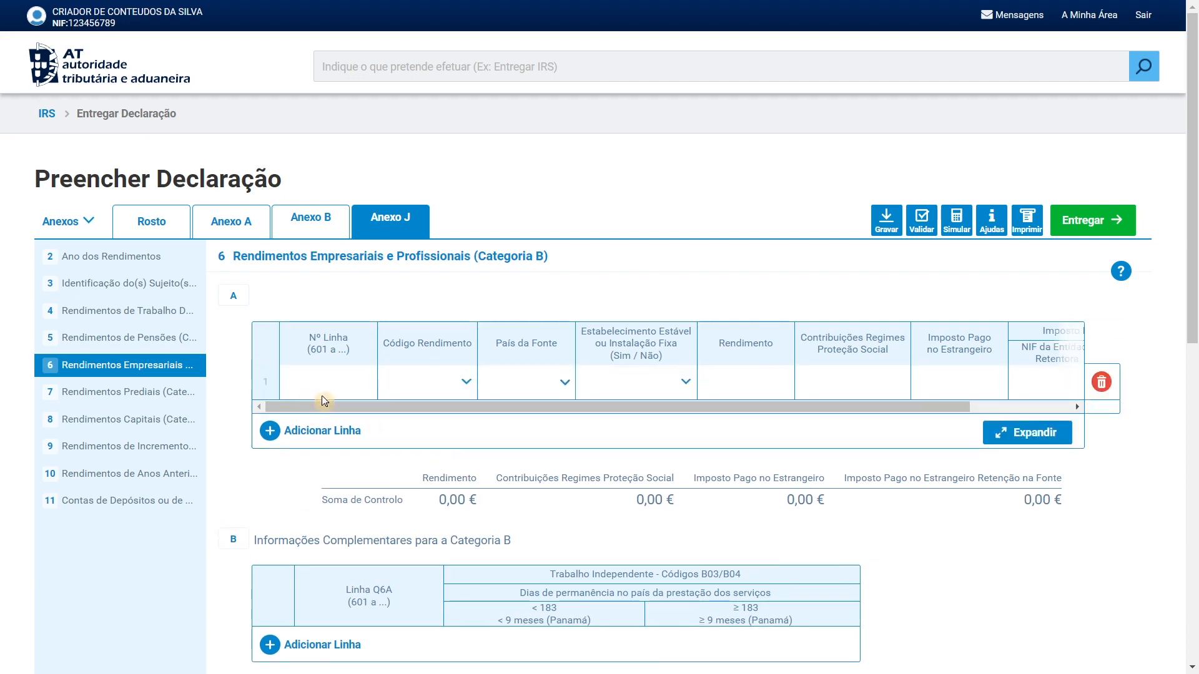
type("601")
left_click(462, 382)
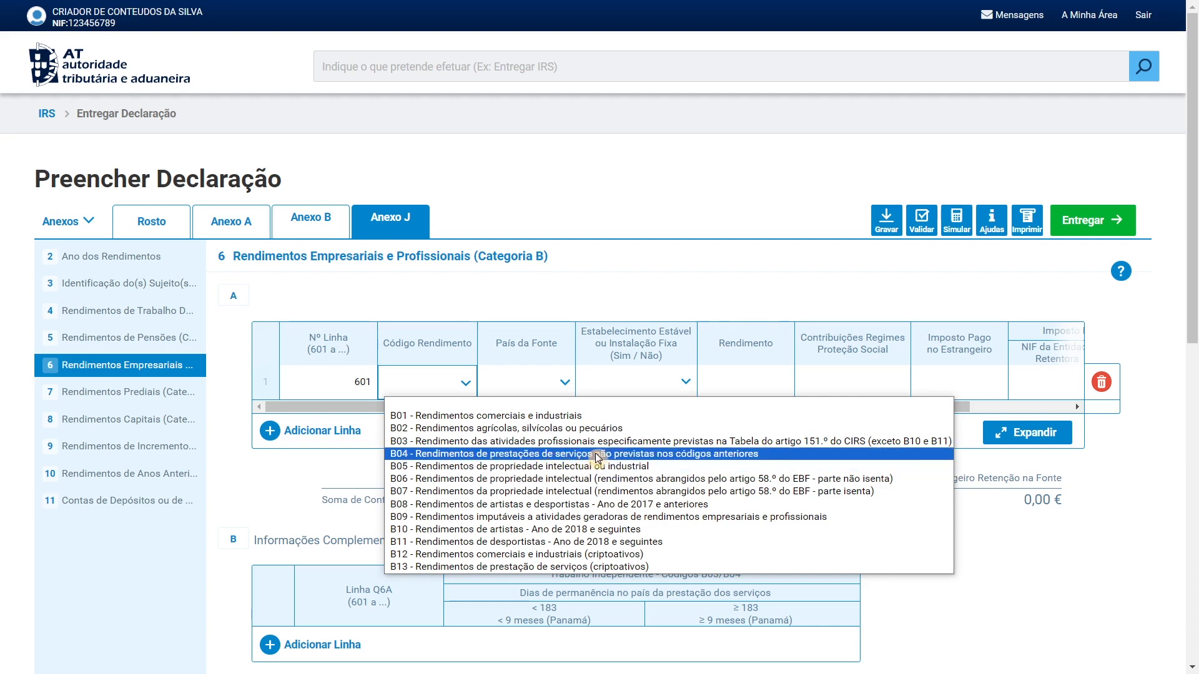
left_click(621, 459)
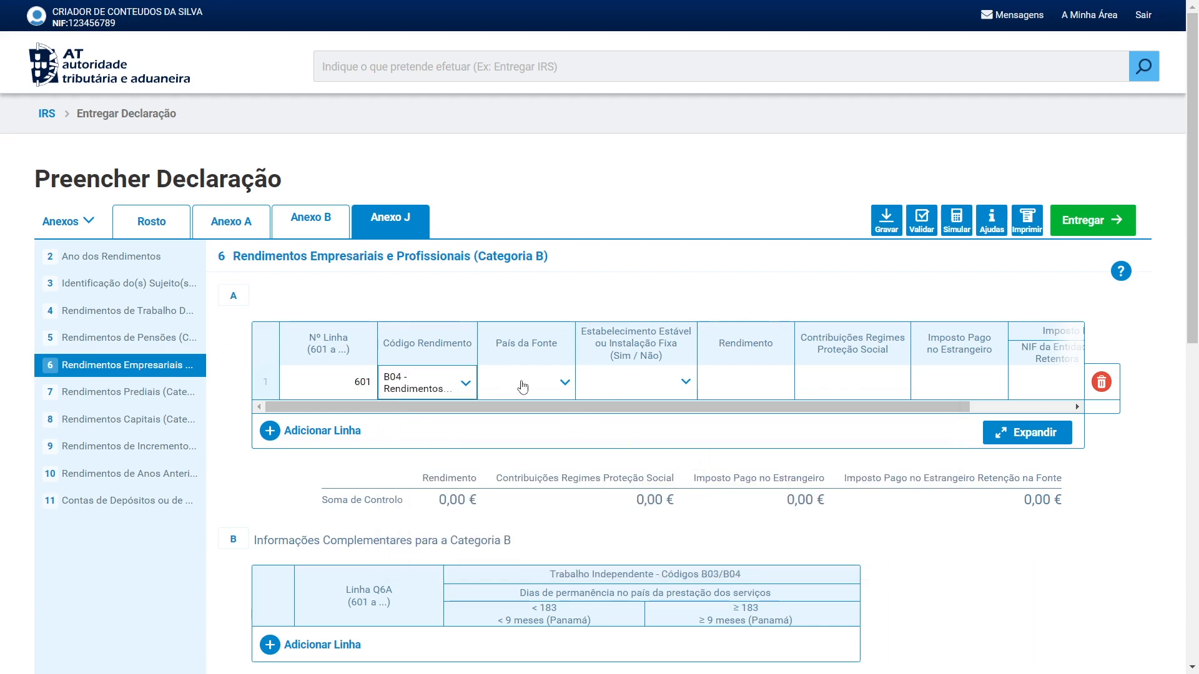
Complete line 601 with source country 372 - Irlanda, permanent establishment Não and income of 5 711,82 €.
left_click(565, 386)
type("372")
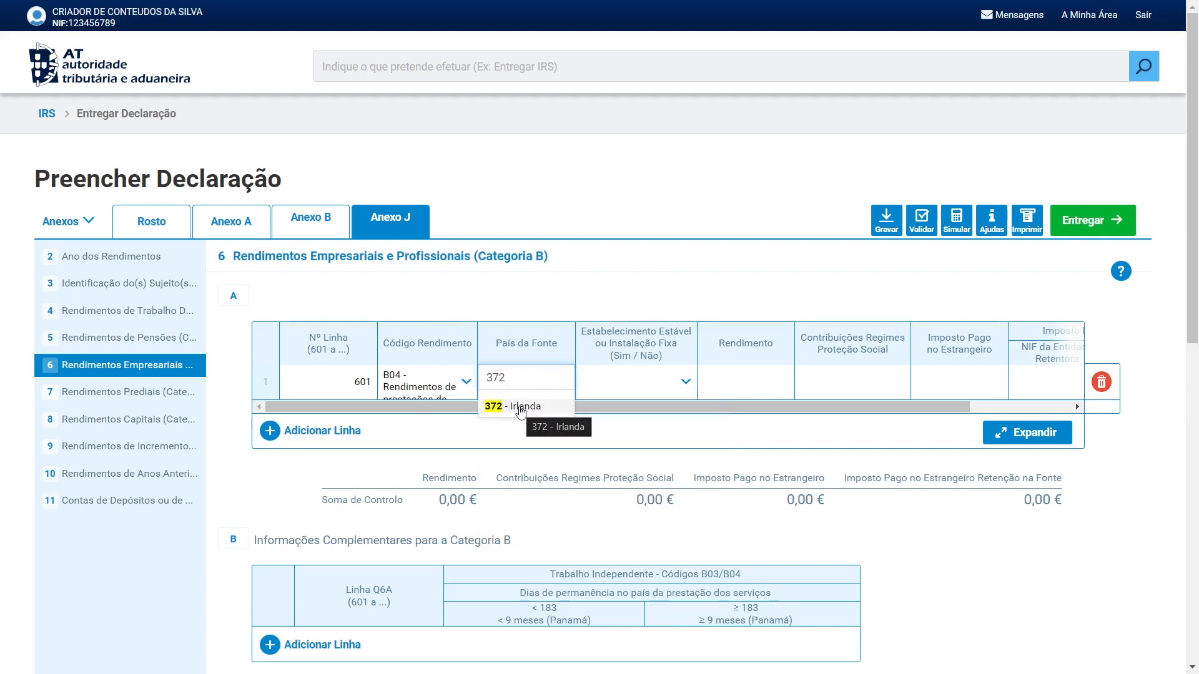
left_click(520, 412)
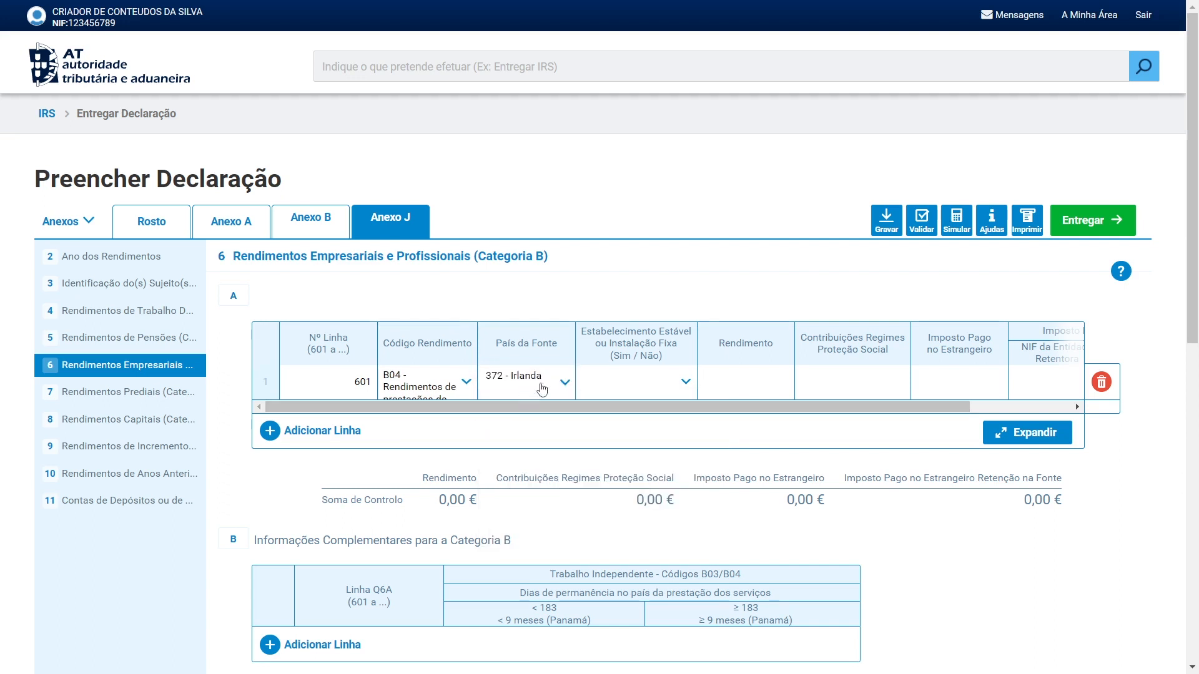
left_click(629, 373)
left_click(619, 430)
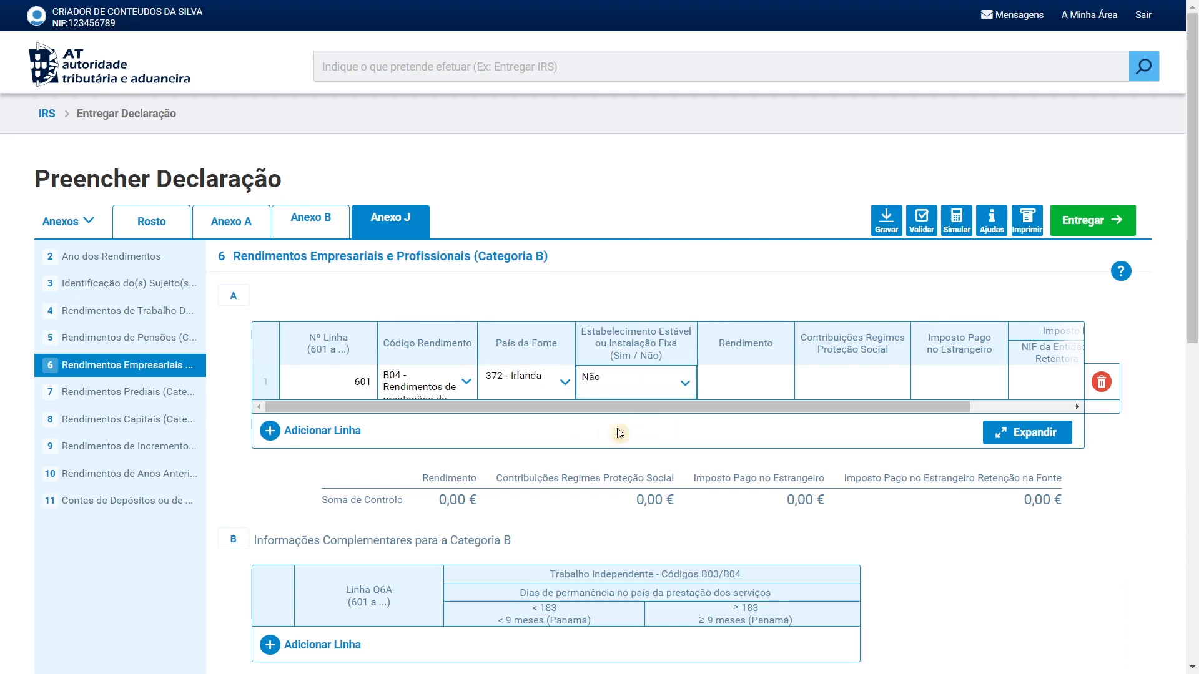
left_click(745, 381)
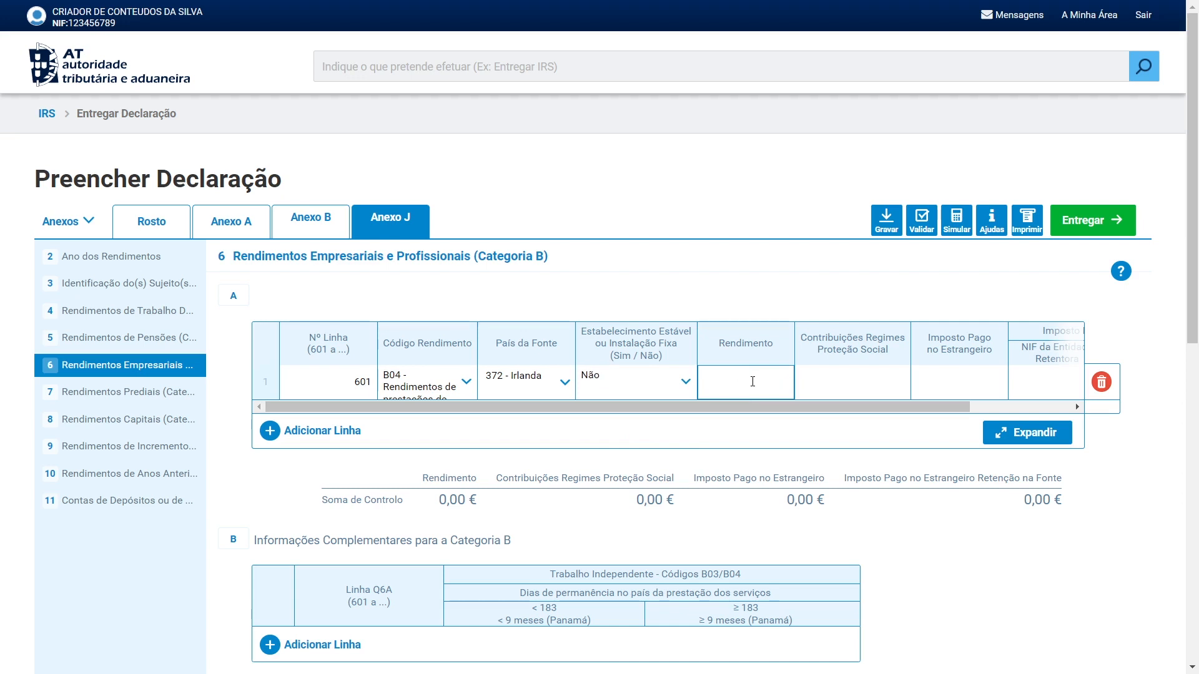
type("5 711,82 €")
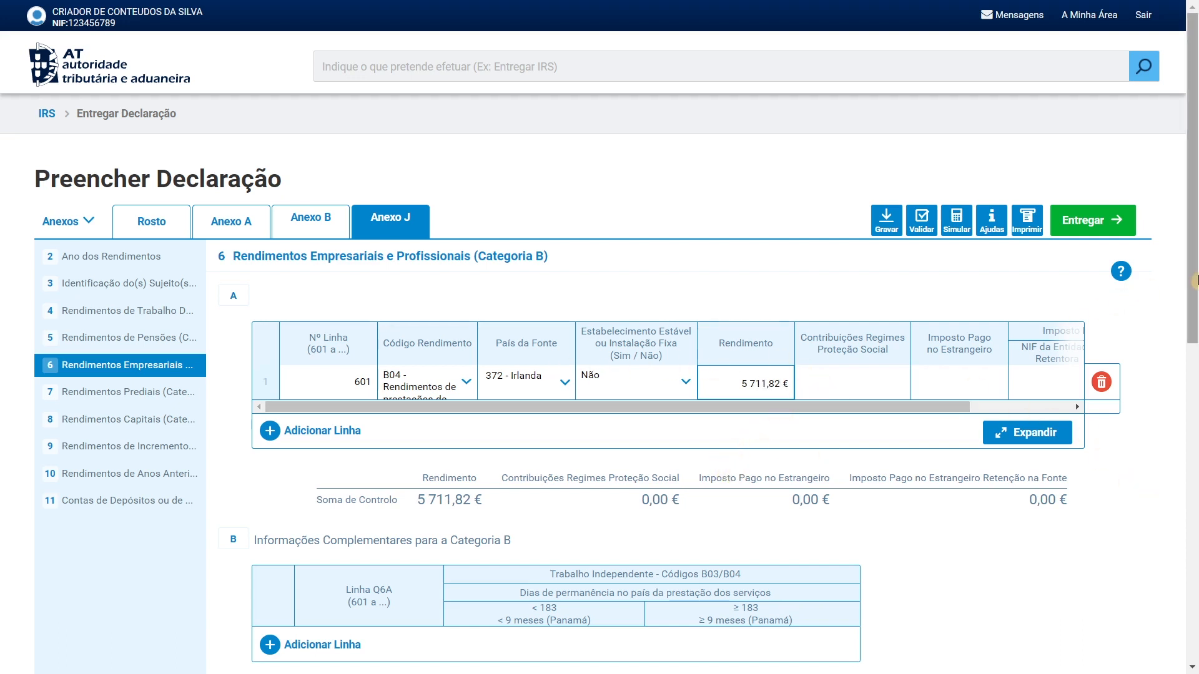
Add line 601 to table 6B with a stay of fewer than 183 days, and validate the declaration.
left_click_drag(1190, 285, 1187, 387)
left_click(1139, 411)
left_click_drag(1192, 303, 1192, 370)
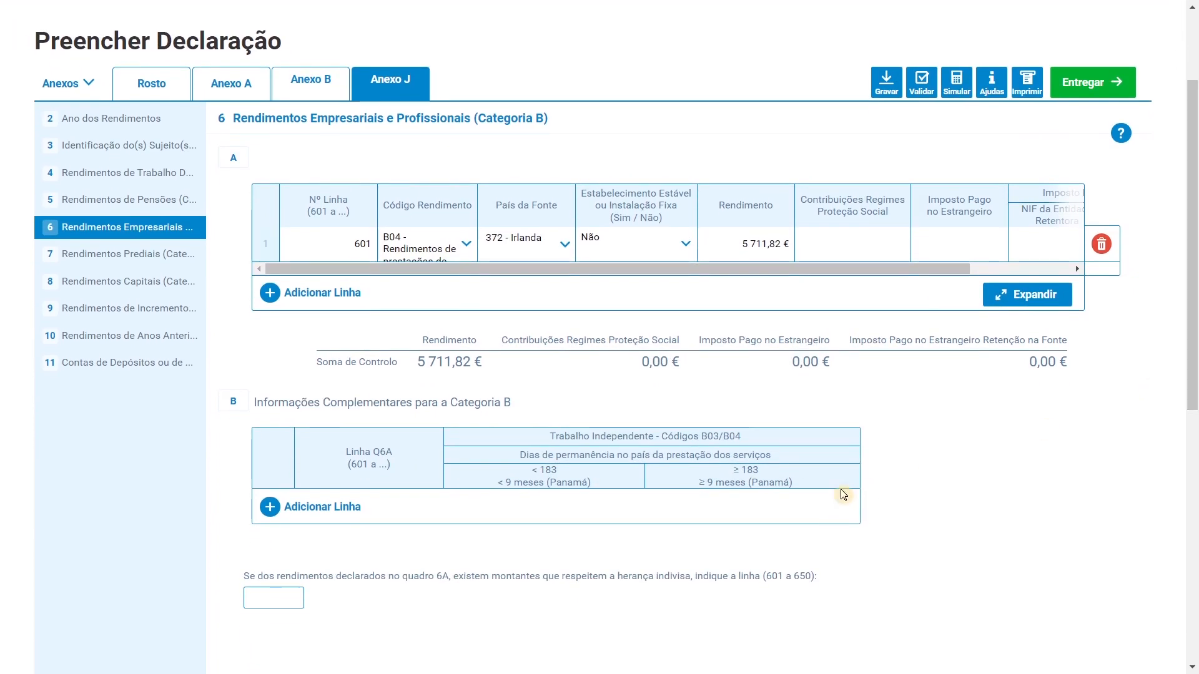
left_click(321, 507)
left_click(382, 506)
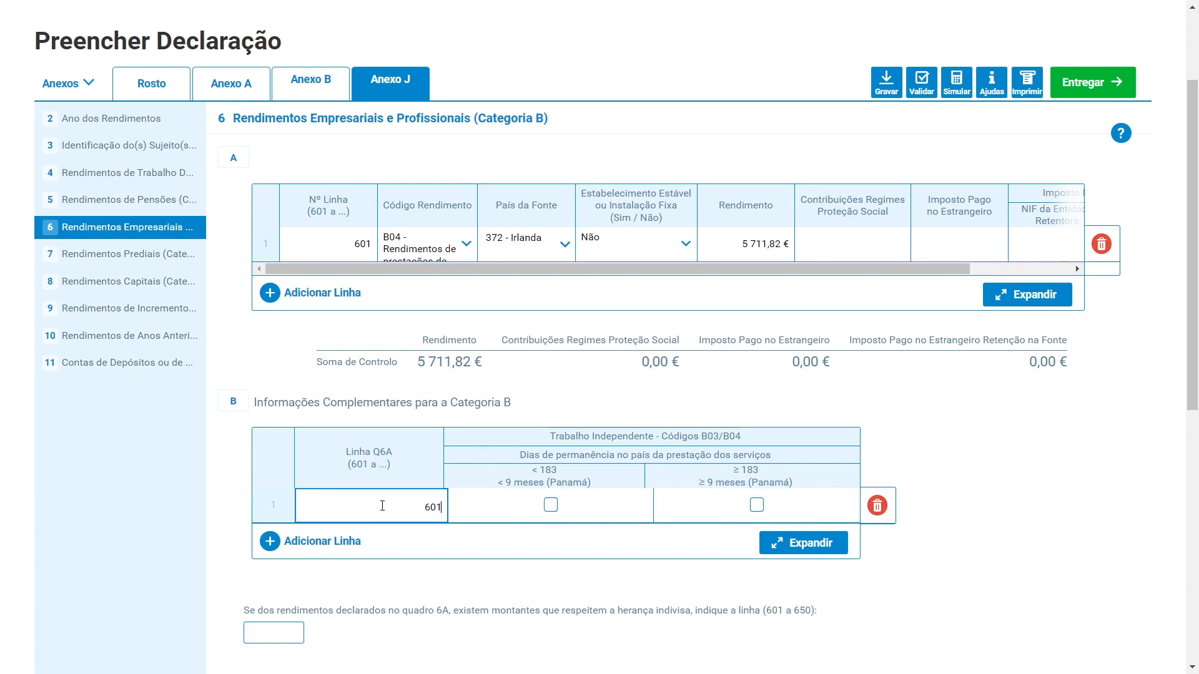
left_click(550, 506)
left_click(923, 93)
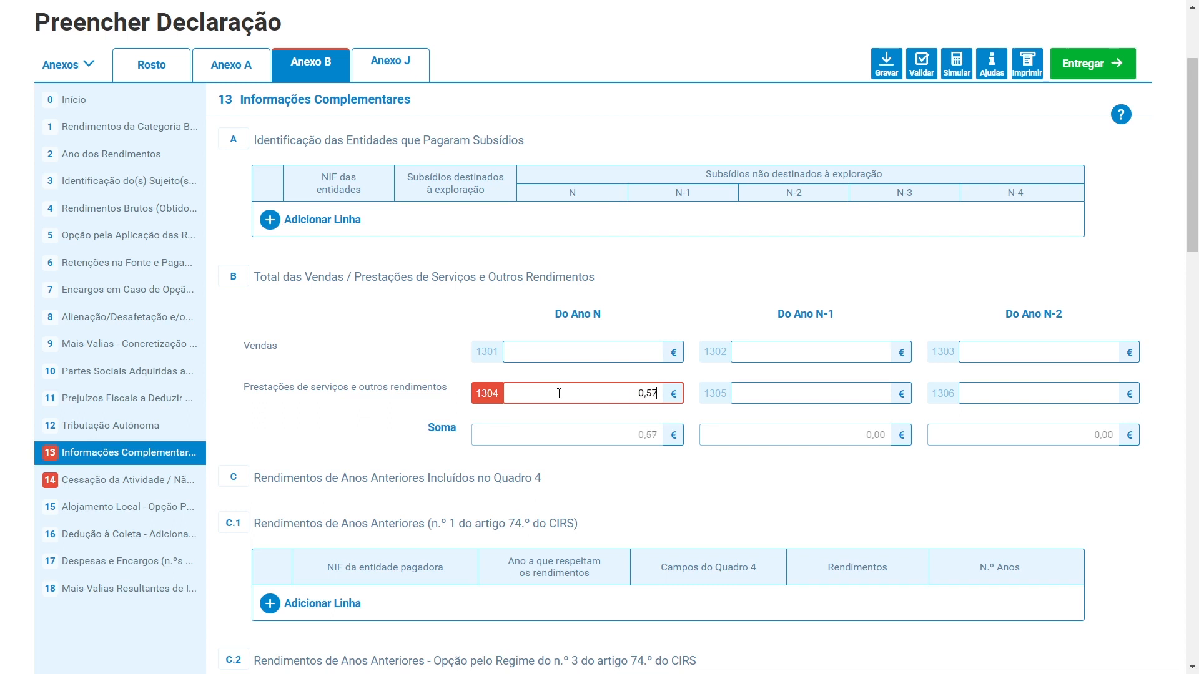
Set field 1304, services and other income for year N, to 5 711,82 € in section 13B of Anexo B, and validate the declaration again.
type("1,82")
left_click(281, 430)
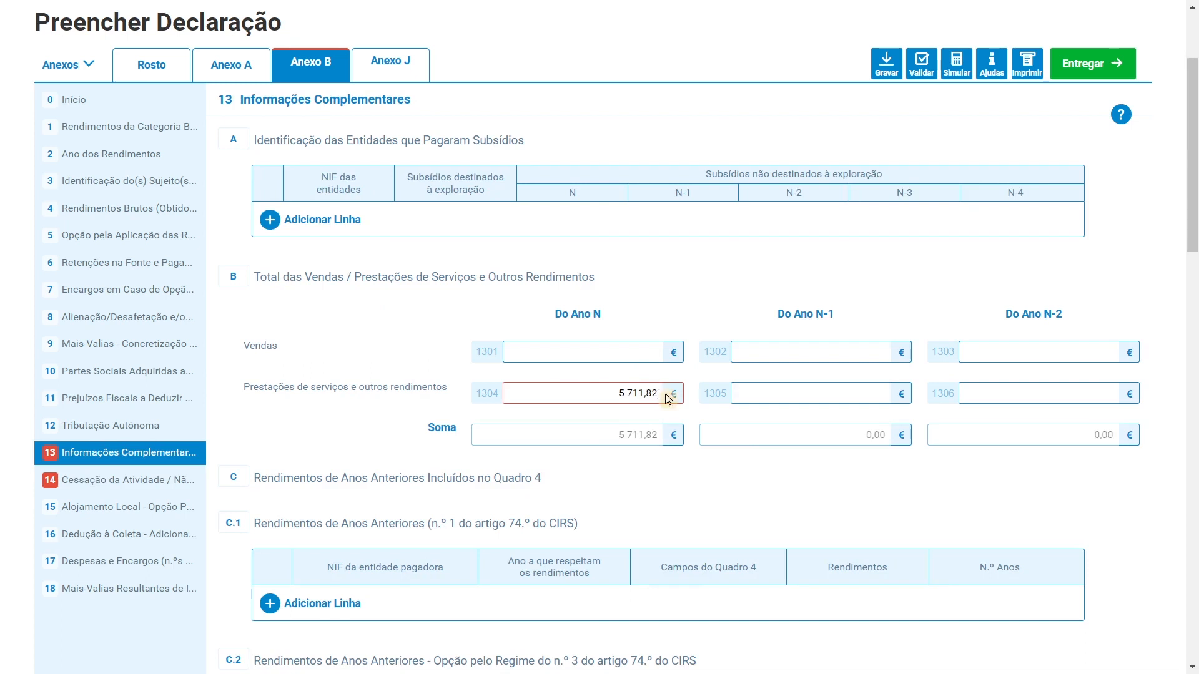
left_click(915, 76)
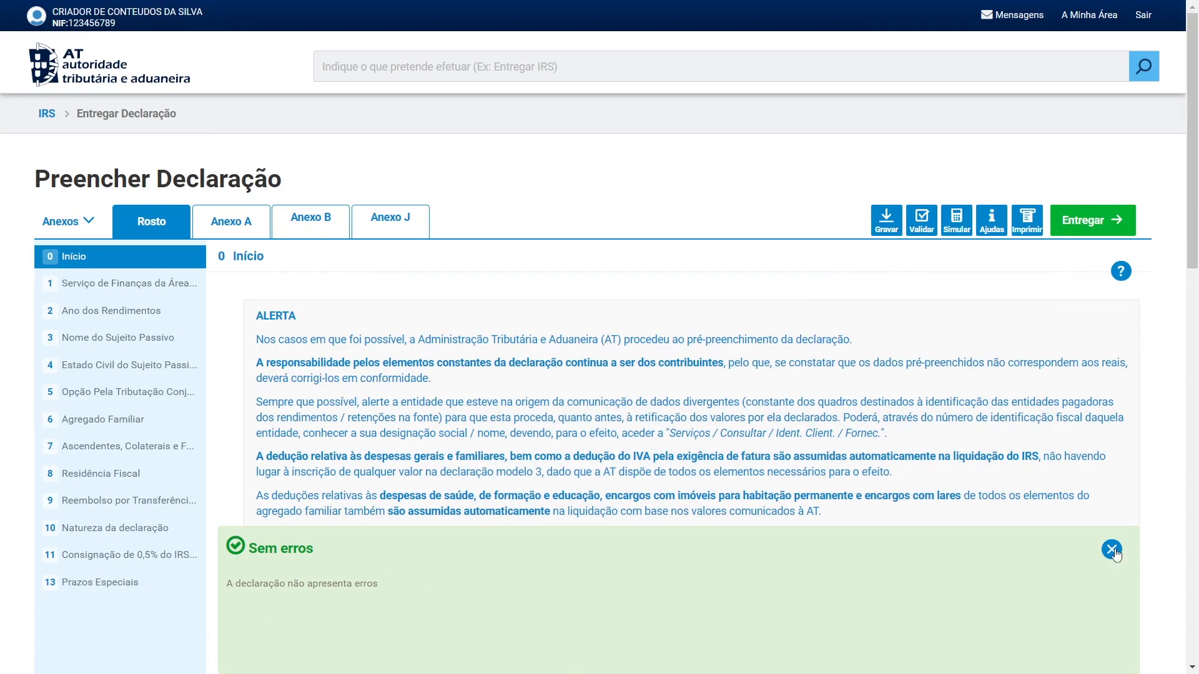
left_click(1112, 551)
key("ctrl+plus")
key("ctrl+plus")
key("ctrl+plus")
key("ctrl+plus")
key("ctrl+plus")
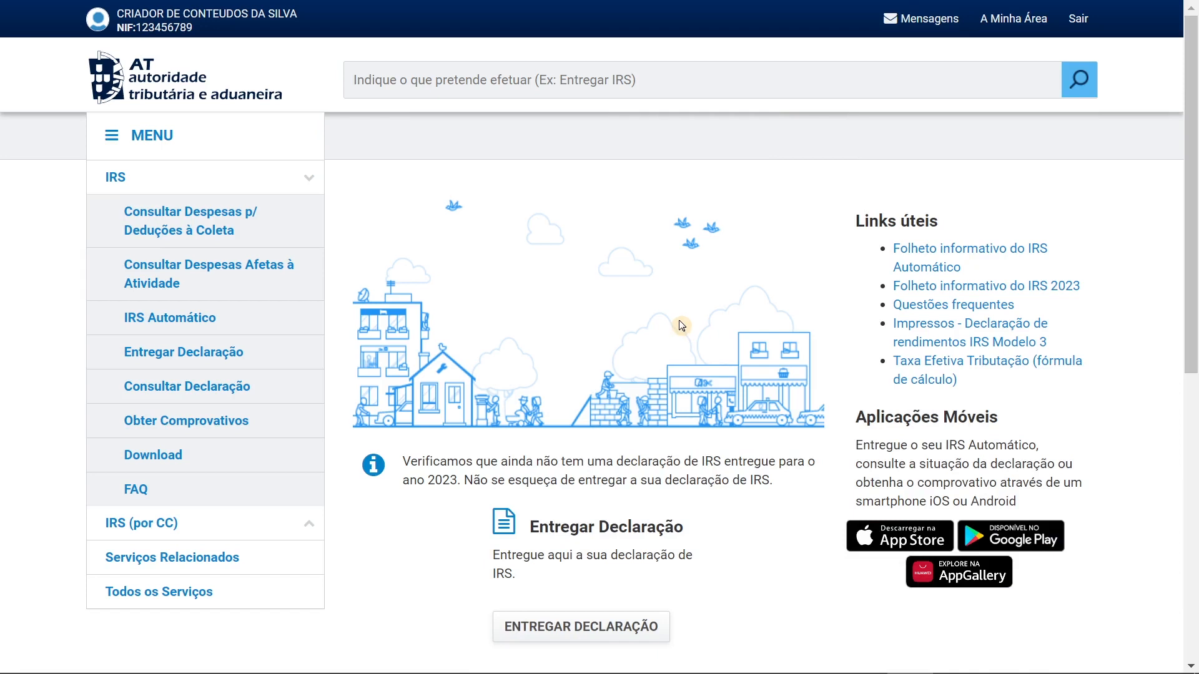
scroll(1184, 197, "down", 1)
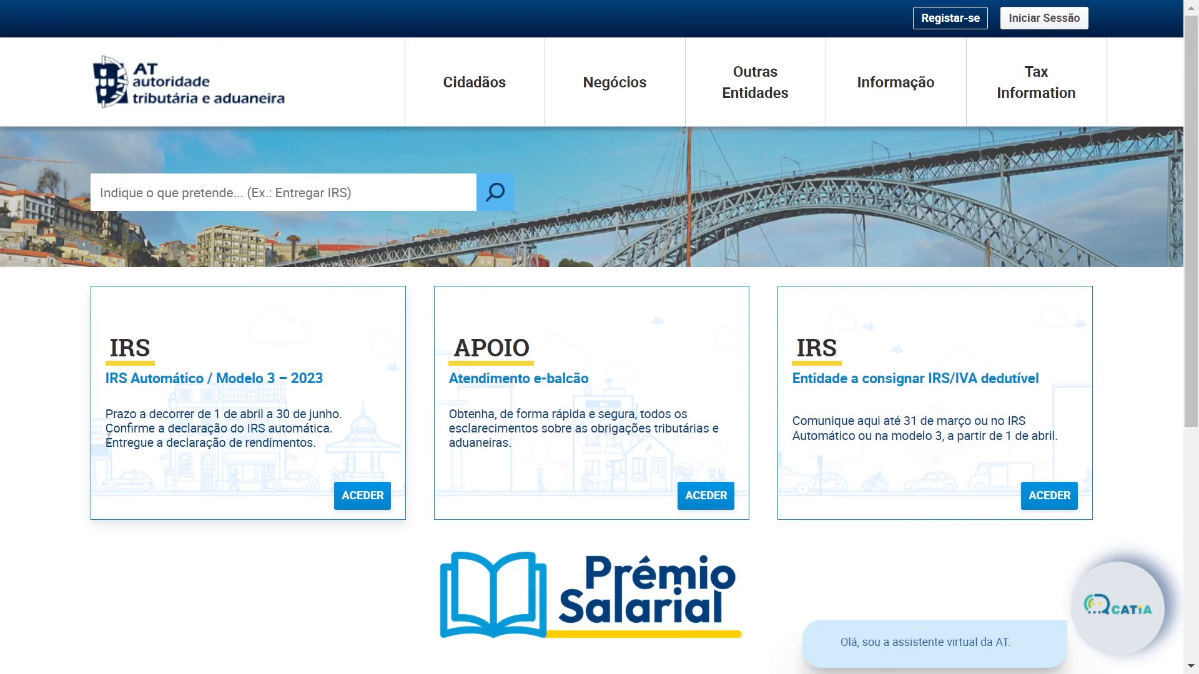
key("ctrl+plus")
key("ctrl+plus")
key("ctrl+plus")
scroll(110, 428, "down", 1)
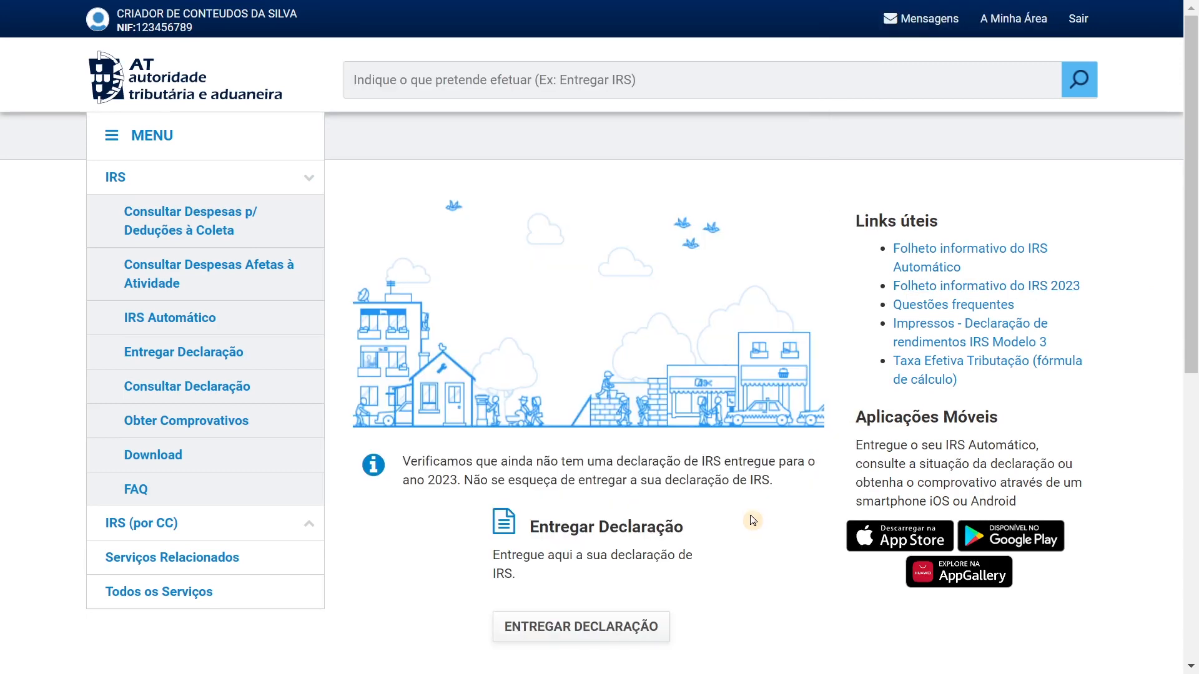
left_click_drag(1194, 238, 1197, 356)
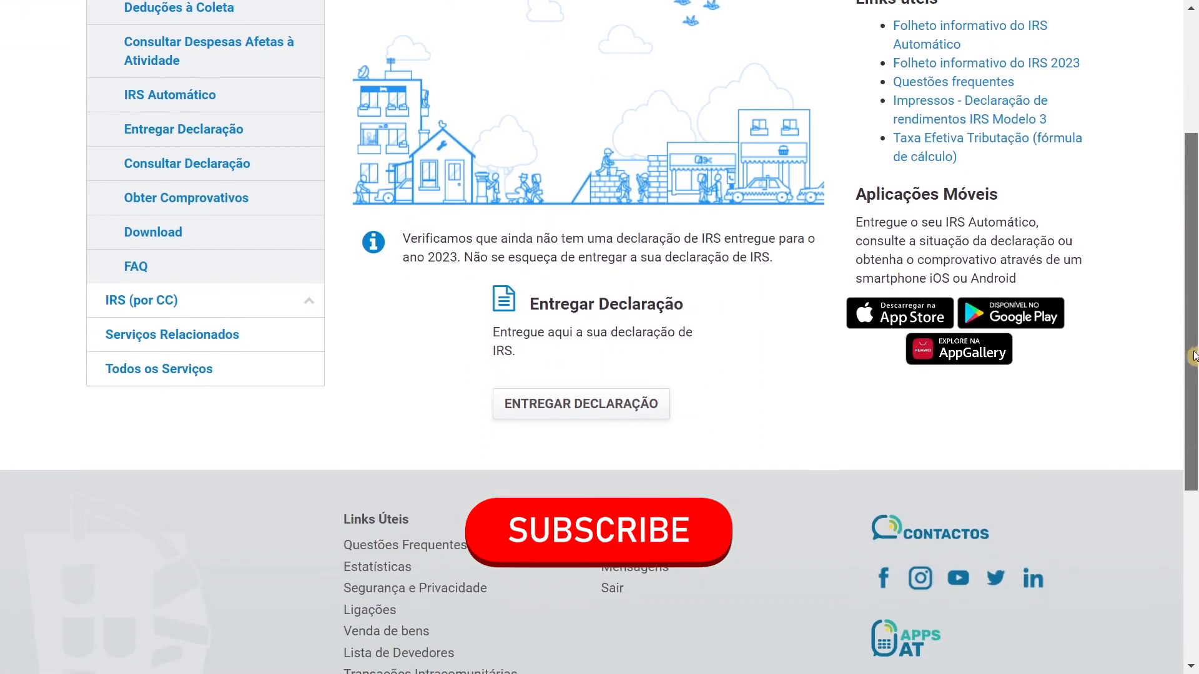